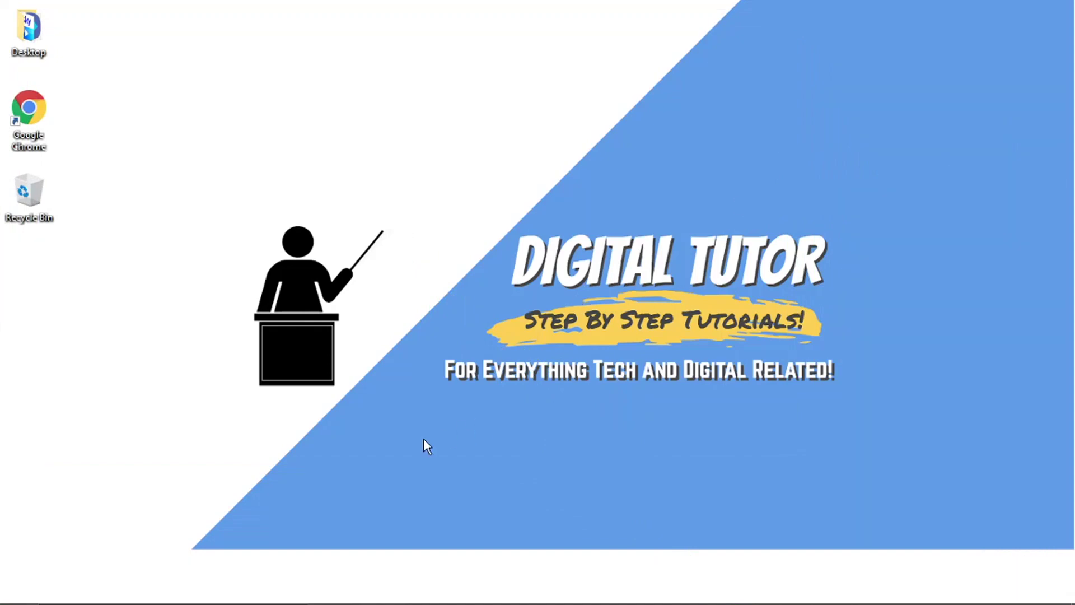
Step: Open the classic Start menu, then dismiss it by clicking the empty desktop
{"action": "left_click", "coordinate": [19, 589]}
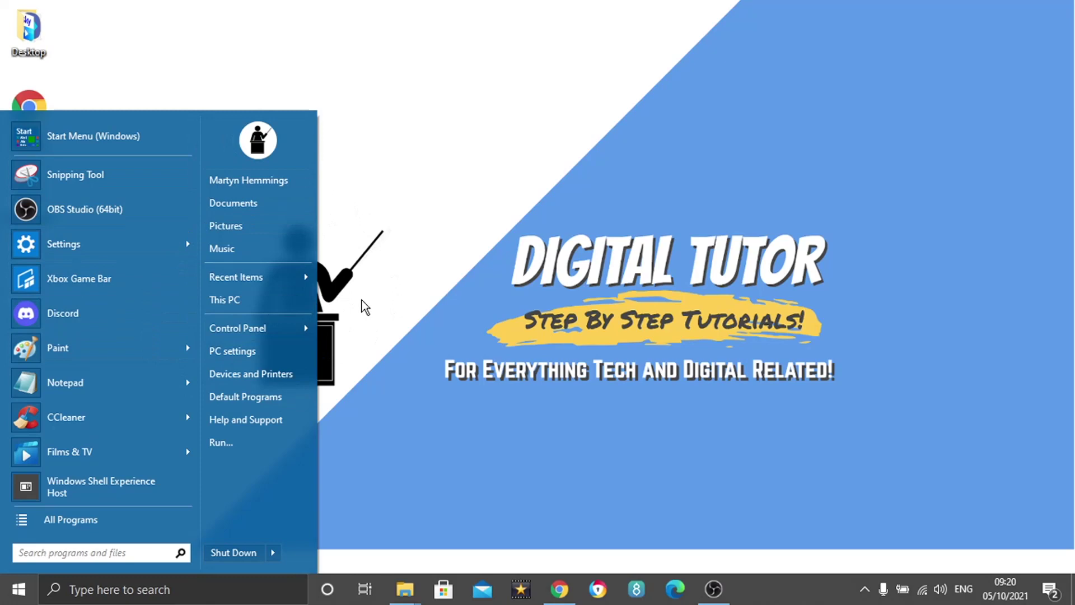
{"action": "left_click", "coordinate": [510, 287]}
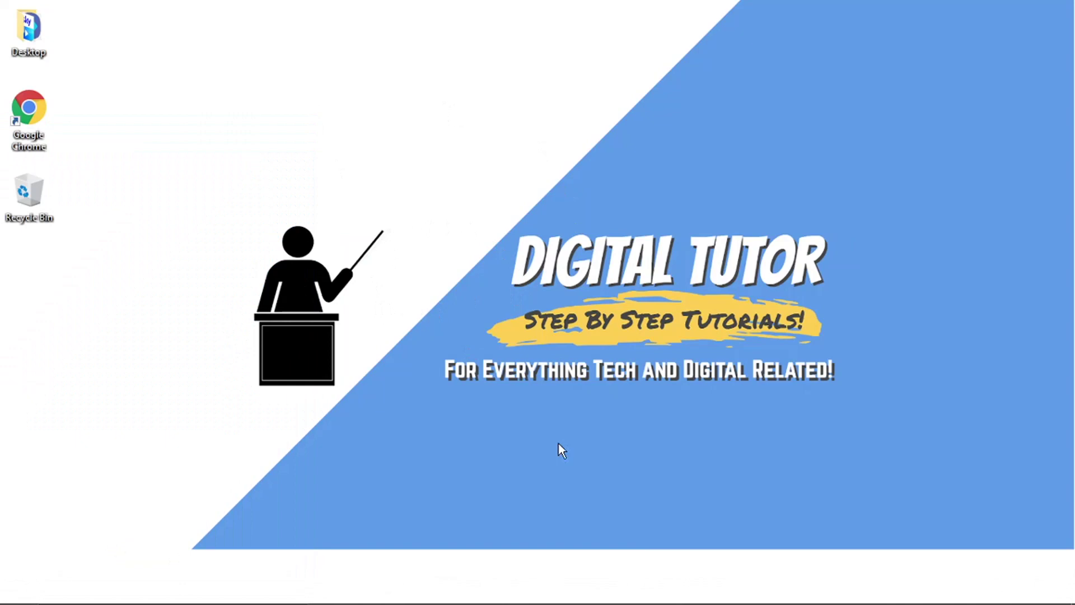
Step: Bring up Chrome and search Google for classic shell
{"action": "left_click", "coordinate": [555, 594]}
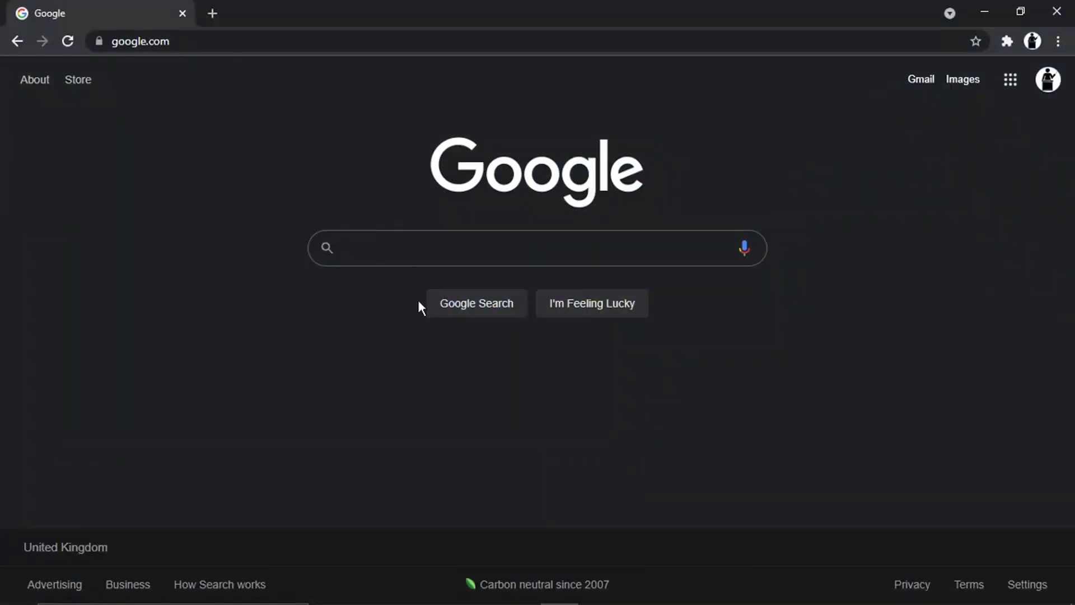
{"action": "left_click", "coordinate": [399, 249]}
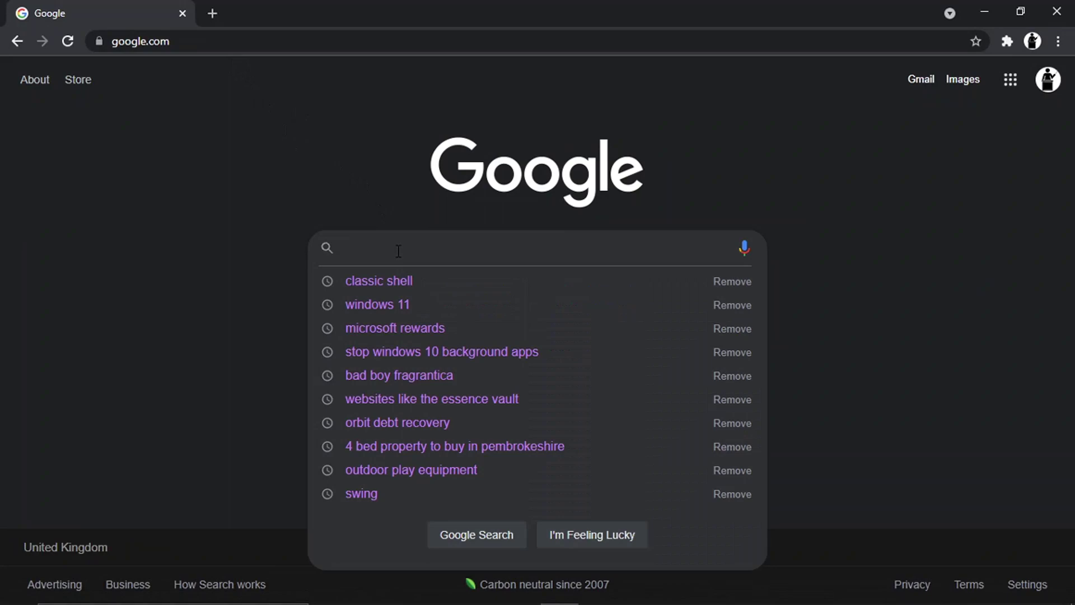
{"action": "type", "text": "clasic"}
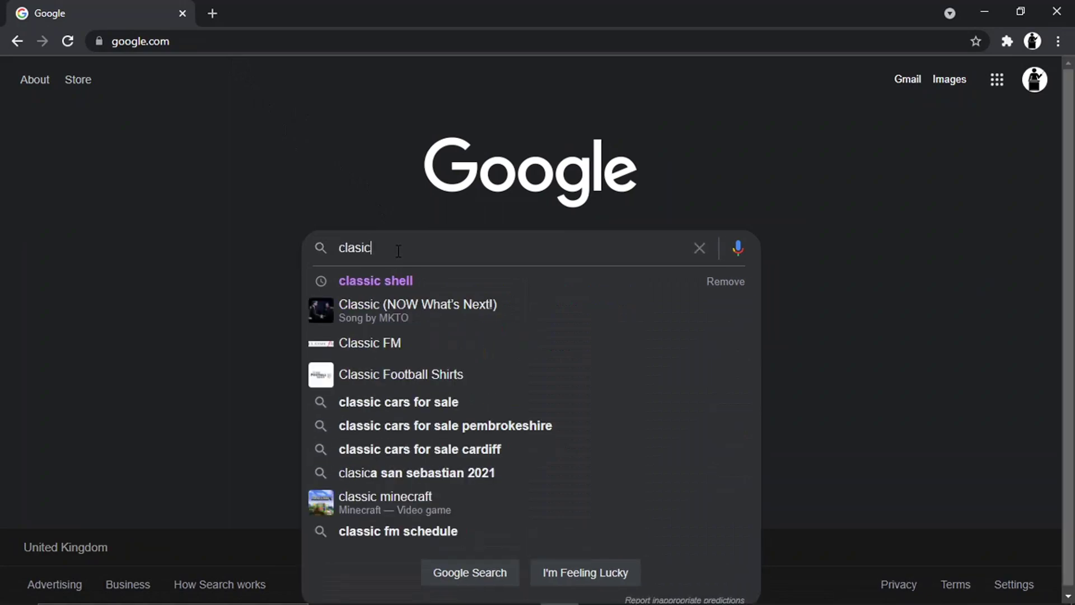
{"action": "left_click", "coordinate": [385, 277]}
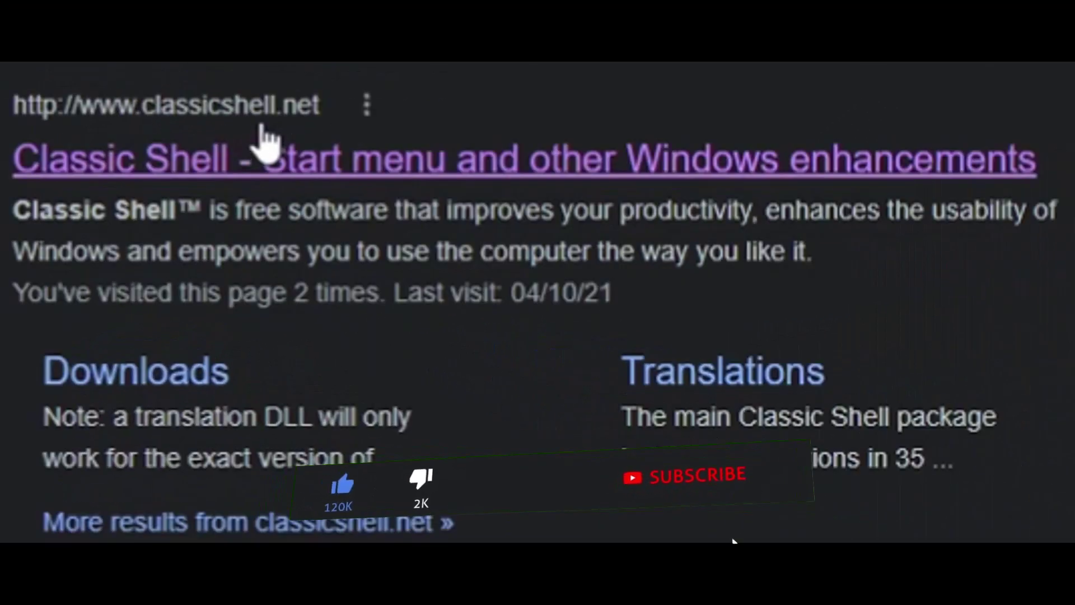
Step: Open classicshell.net and go to its ALL DOWNLOADS page listing 4.3.1 languages
{"action": "left_click", "coordinate": [331, 158]}
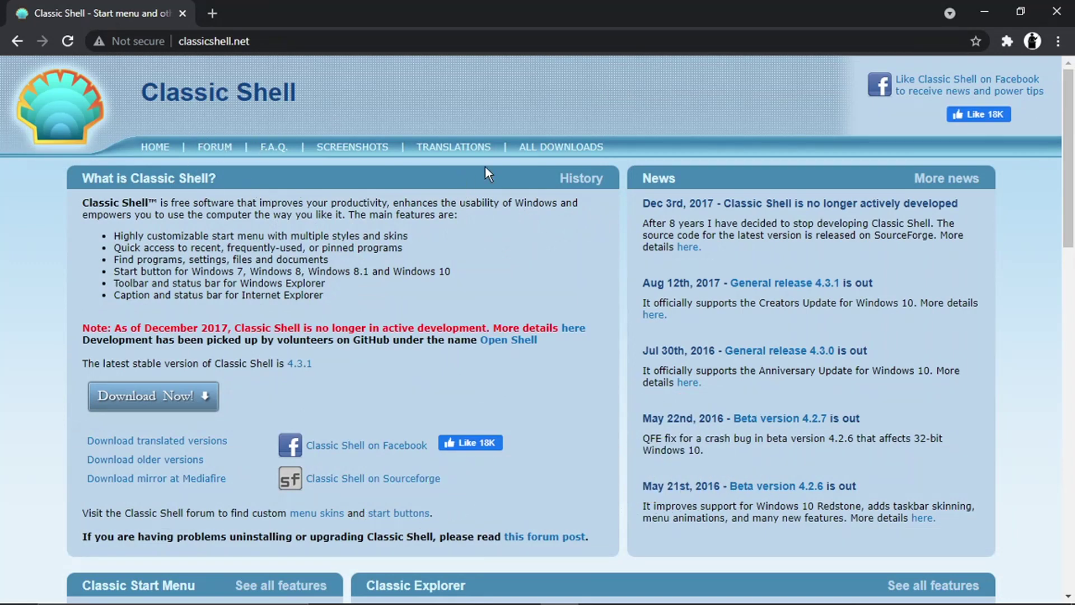
{"action": "left_click", "coordinate": [563, 151]}
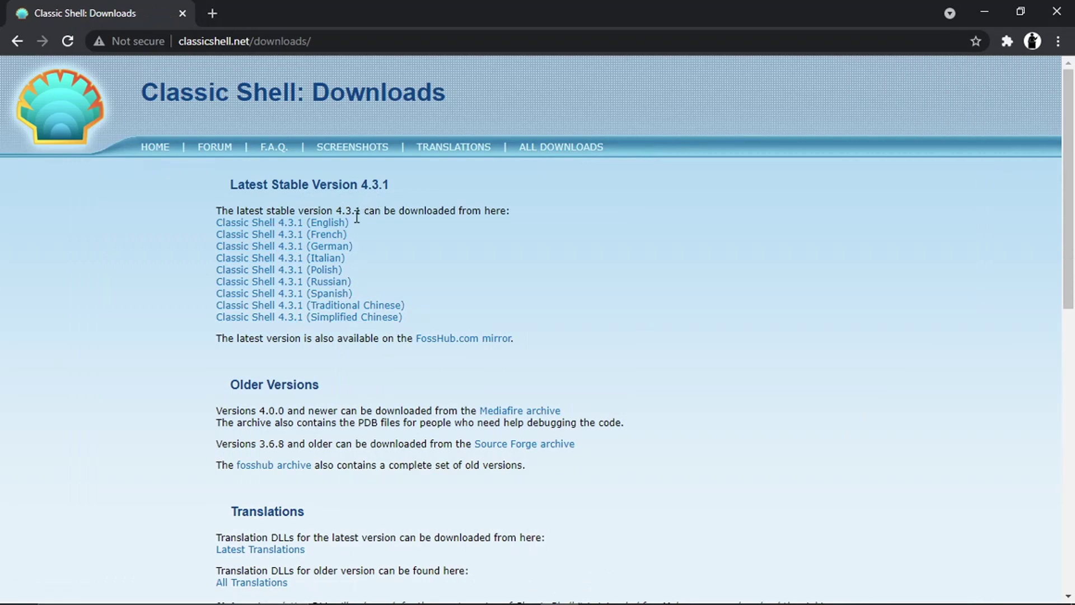
{"action": "left_click_drag", "start_coordinate": [425, 309], "coordinate": [374, 258]}
{"action": "left_click", "coordinate": [374, 258]}
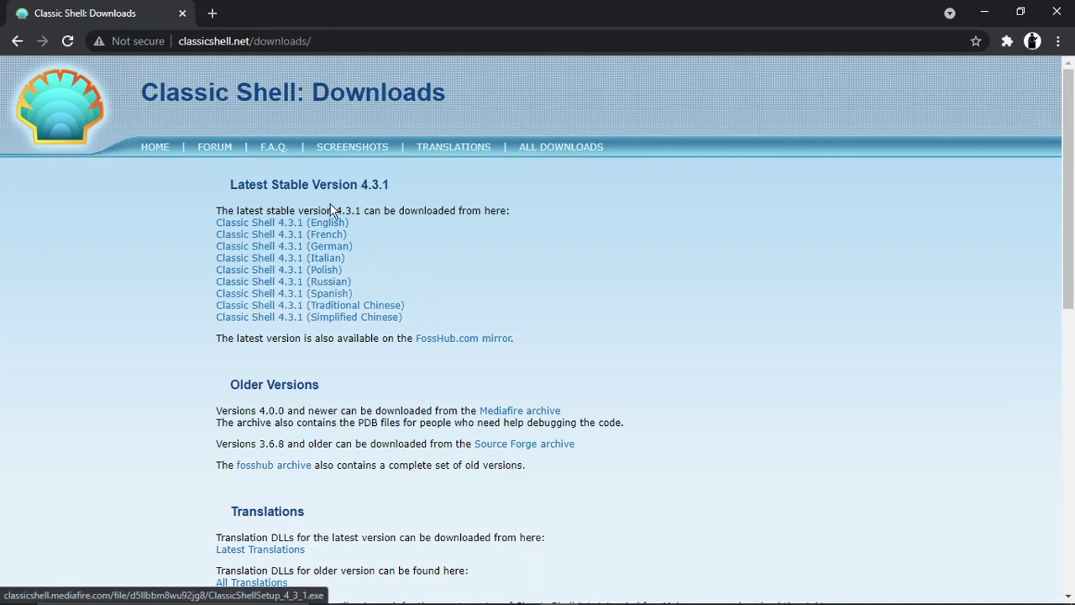
Step: Download ClassicShellSetup_4_3_1.exe (English 4.3.1) from MediaFire and close the advert popup
{"action": "left_click", "coordinate": [284, 227]}
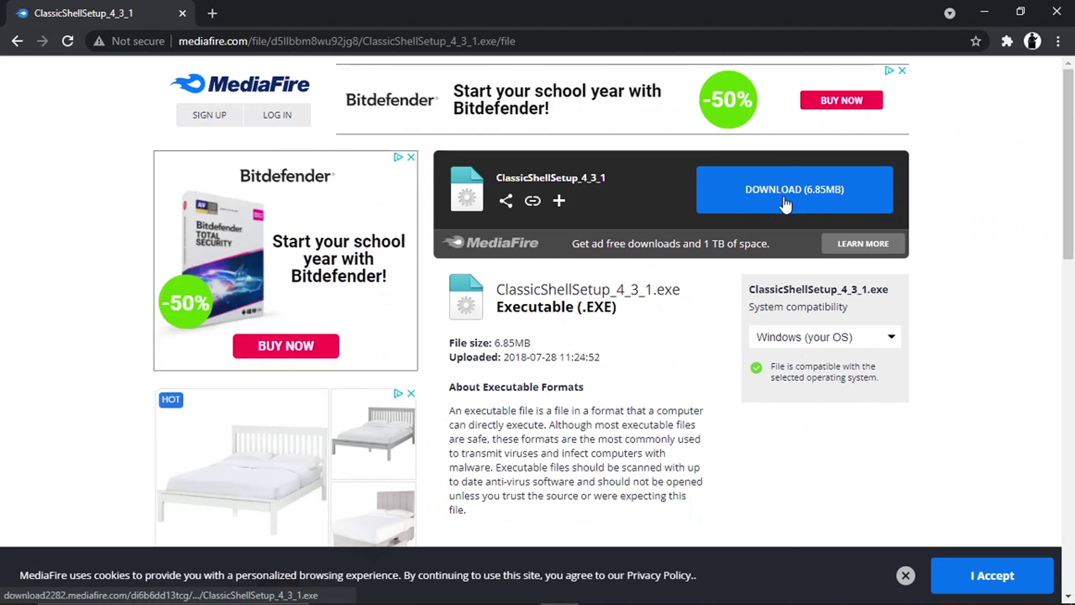
{"action": "left_click", "coordinate": [786, 205]}
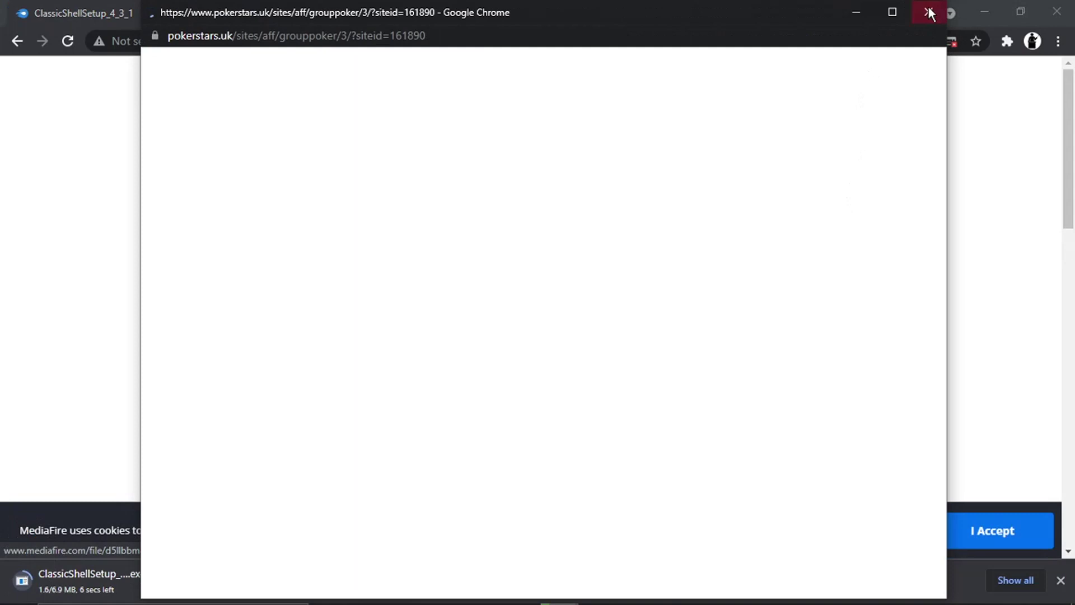
{"action": "left_click", "coordinate": [929, 12]}
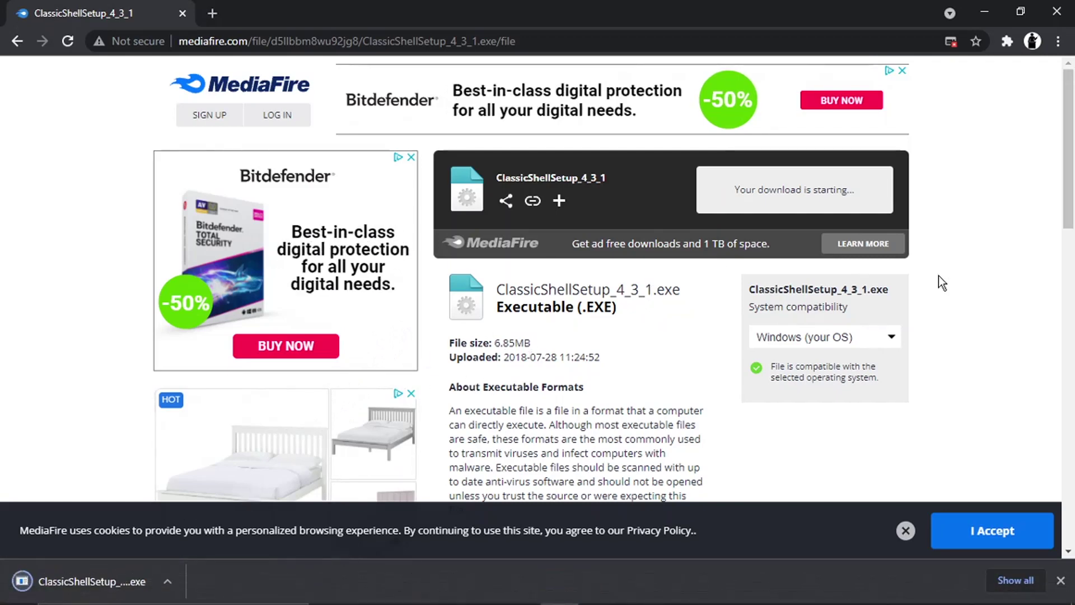
Step: Minimize Chrome, search Windows for 'class', and launch Classic Start Menu Settings
{"action": "left_click", "coordinate": [983, 2]}
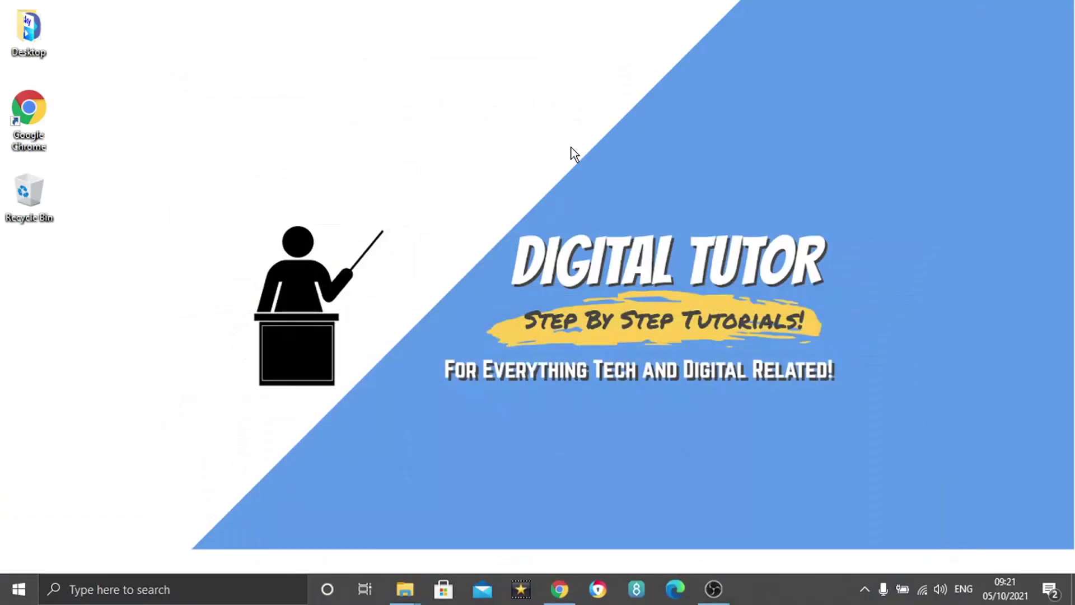
{"action": "left_click", "coordinate": [28, 590]}
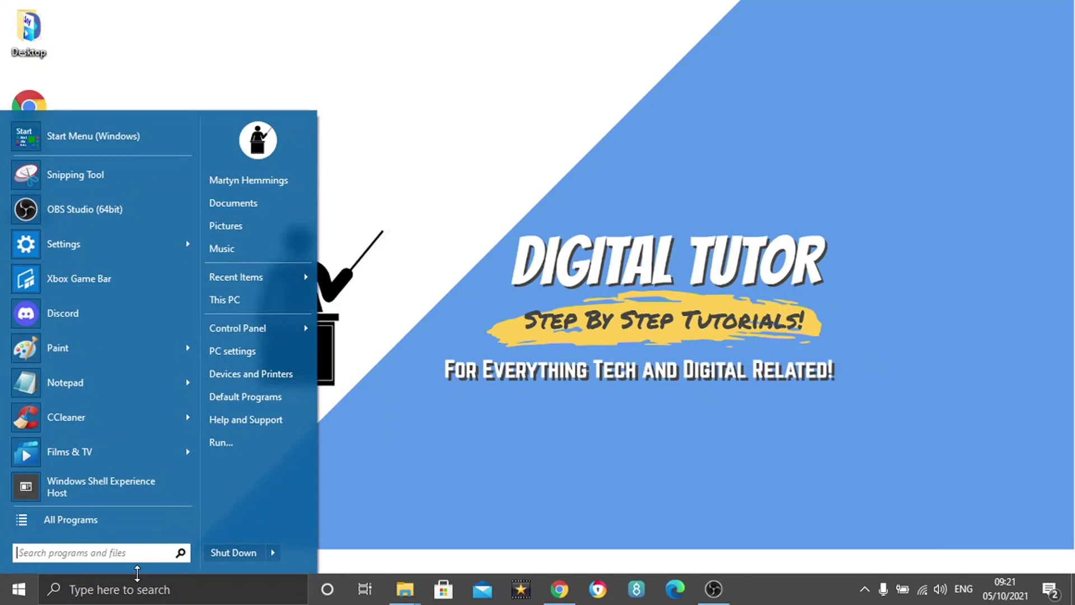
{"action": "left_click", "coordinate": [166, 594]}
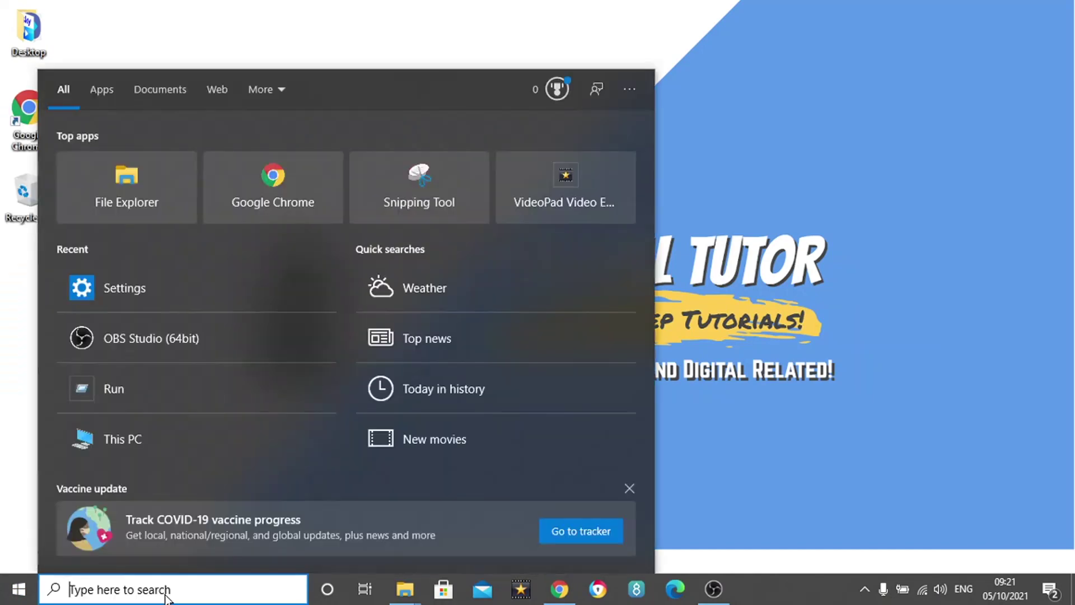
{"action": "type", "text": "class"}
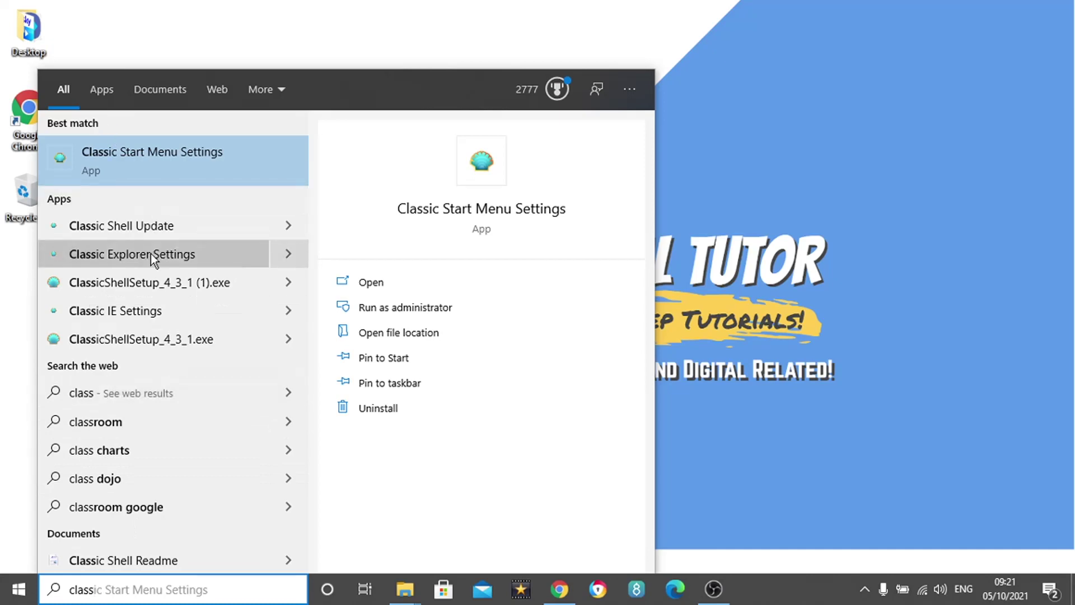
{"action": "left_click", "coordinate": [193, 168]}
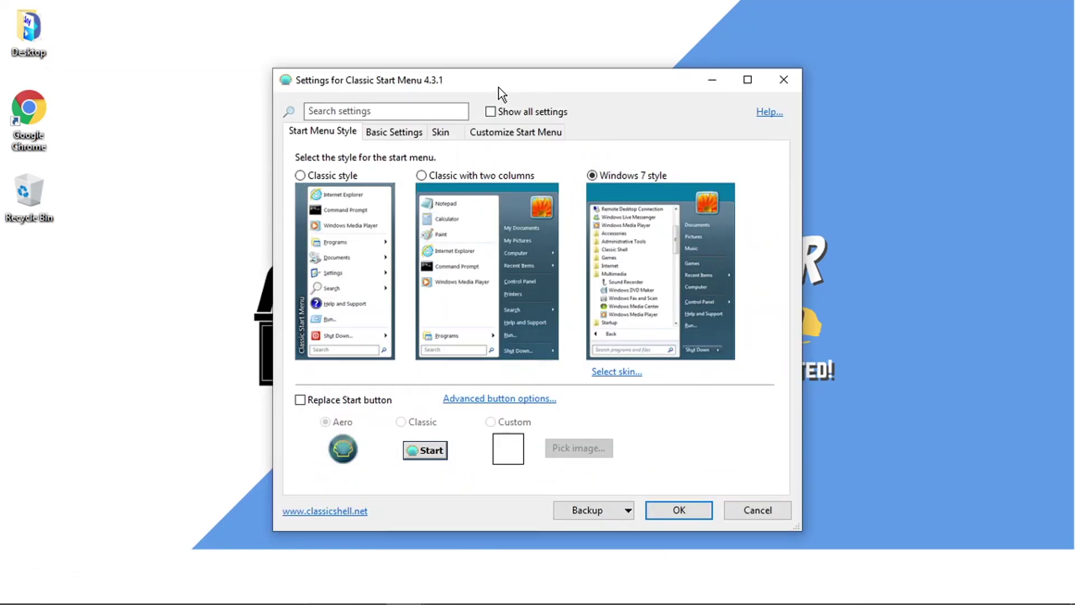
Step: Preview the Classic and Classic with two columns styles, then settle on Windows 7 style
{"action": "left_click", "coordinate": [323, 181]}
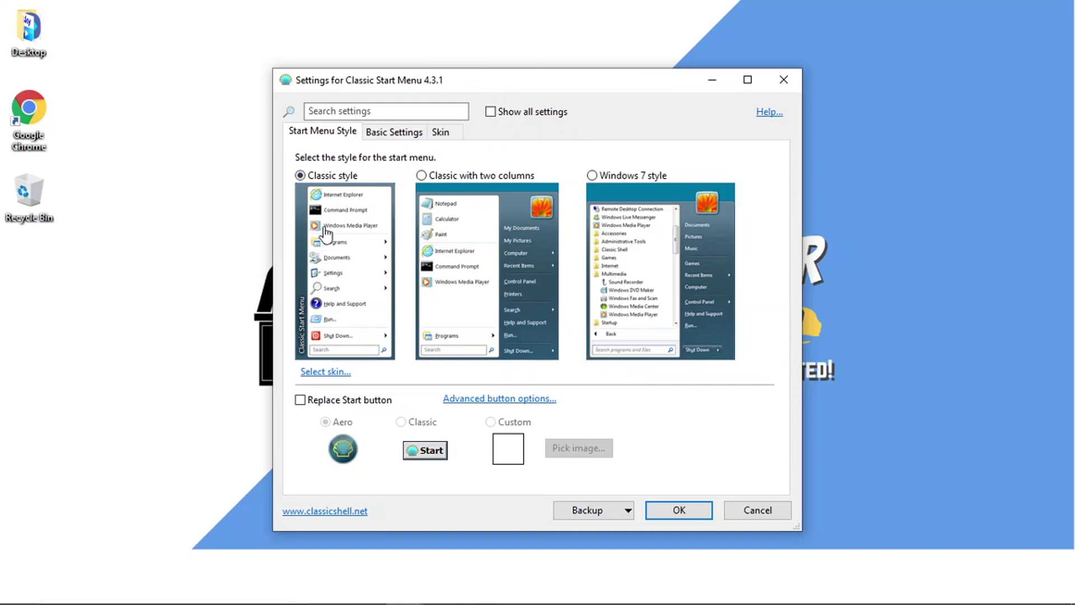
{"action": "left_click", "coordinate": [19, 589]}
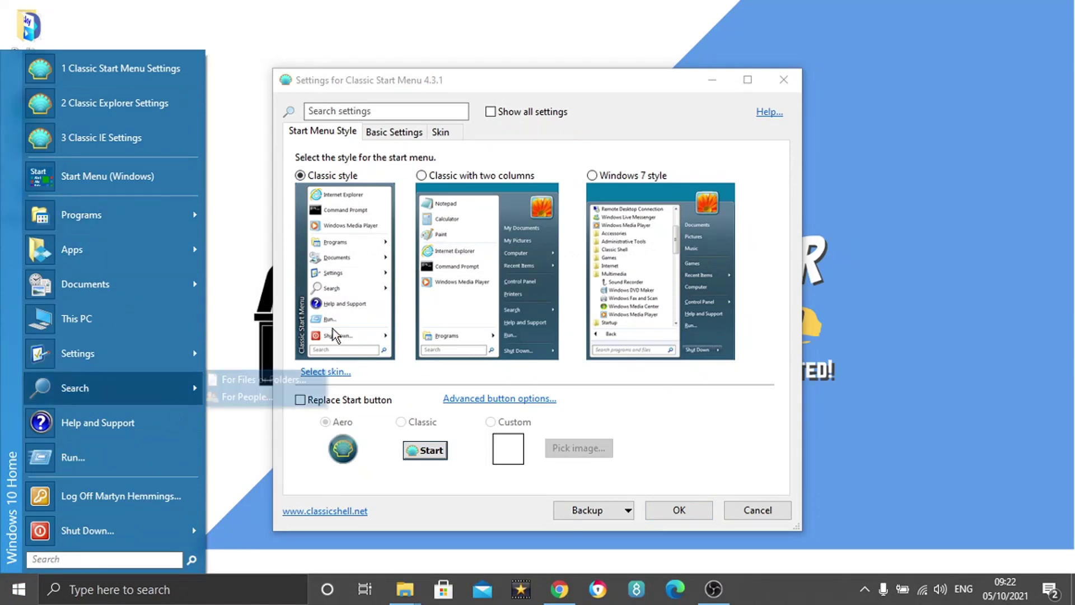
{"action": "left_click", "coordinate": [423, 176]}
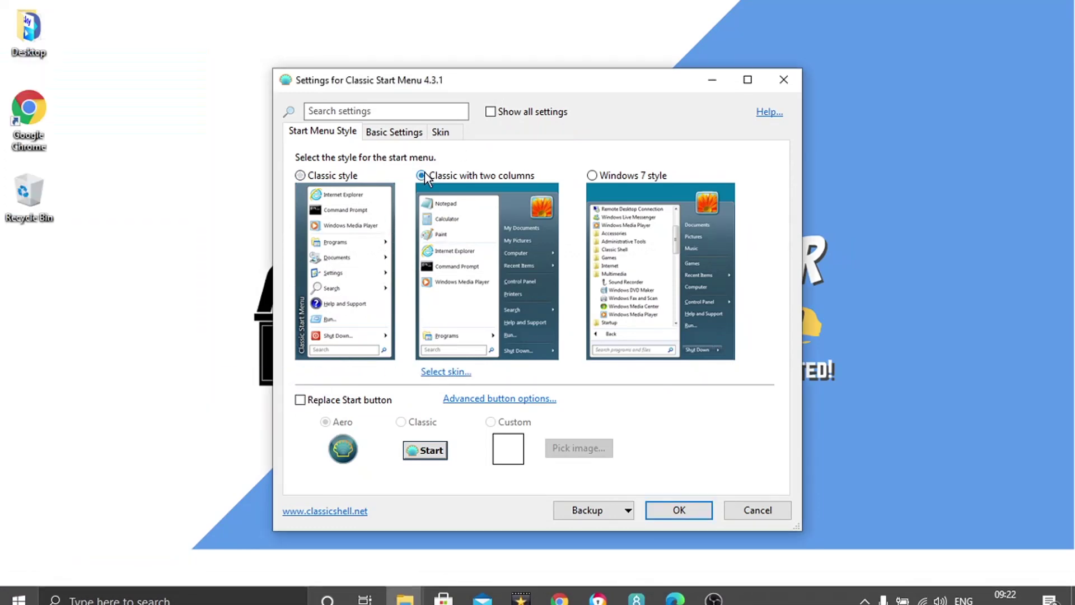
{"action": "left_click", "coordinate": [19, 590]}
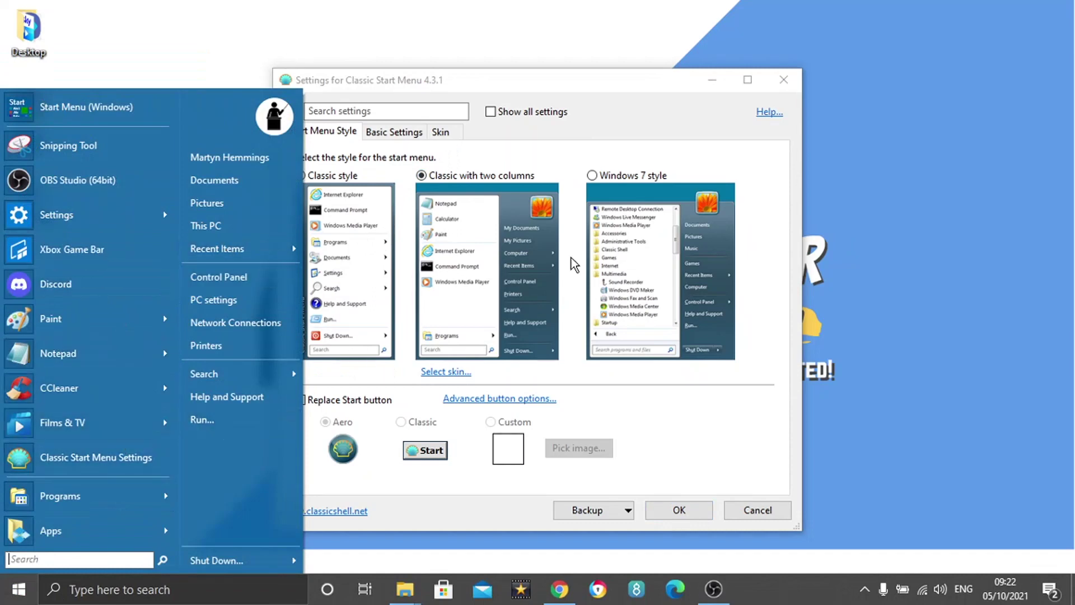
{"action": "left_click", "coordinate": [587, 178]}
{"action": "left_click", "coordinate": [592, 175]}
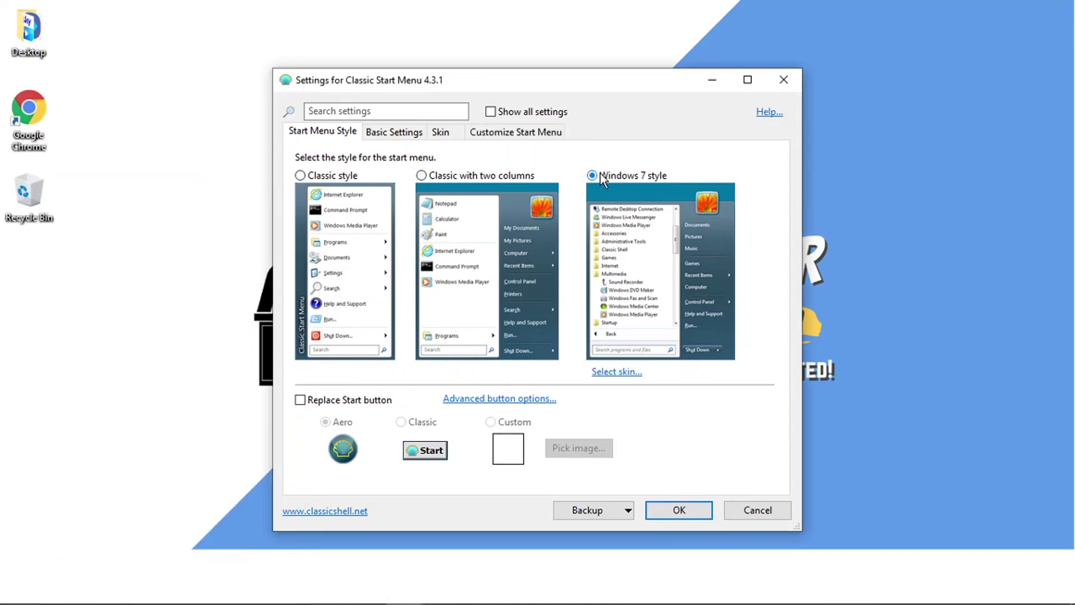
{"action": "left_click", "coordinate": [19, 589]}
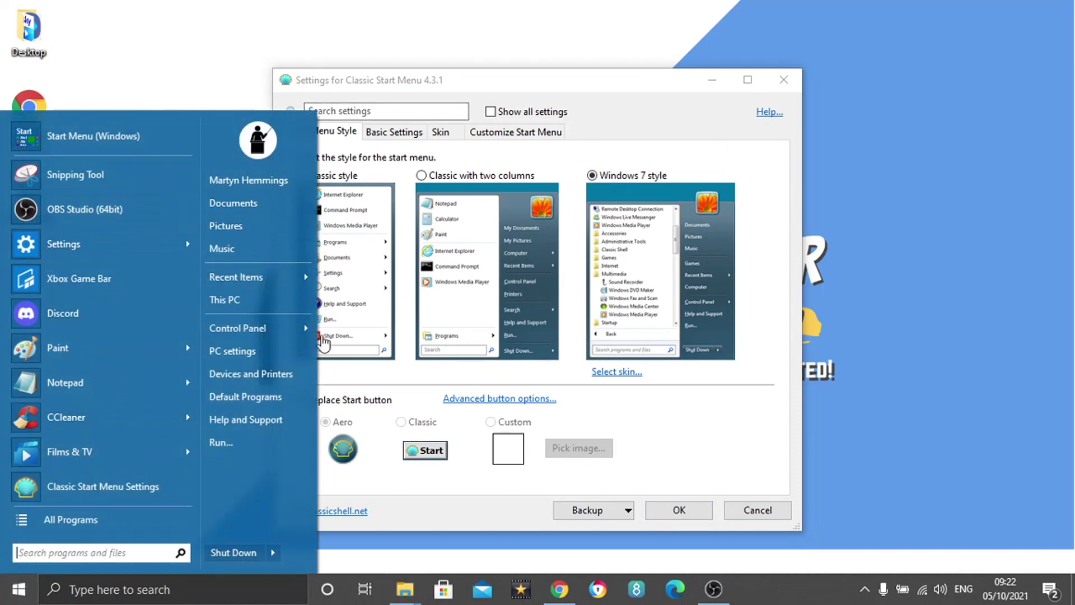
Step: Enable Replace Start button and give the replacement button the Classic look
{"action": "left_click", "coordinate": [688, 127]}
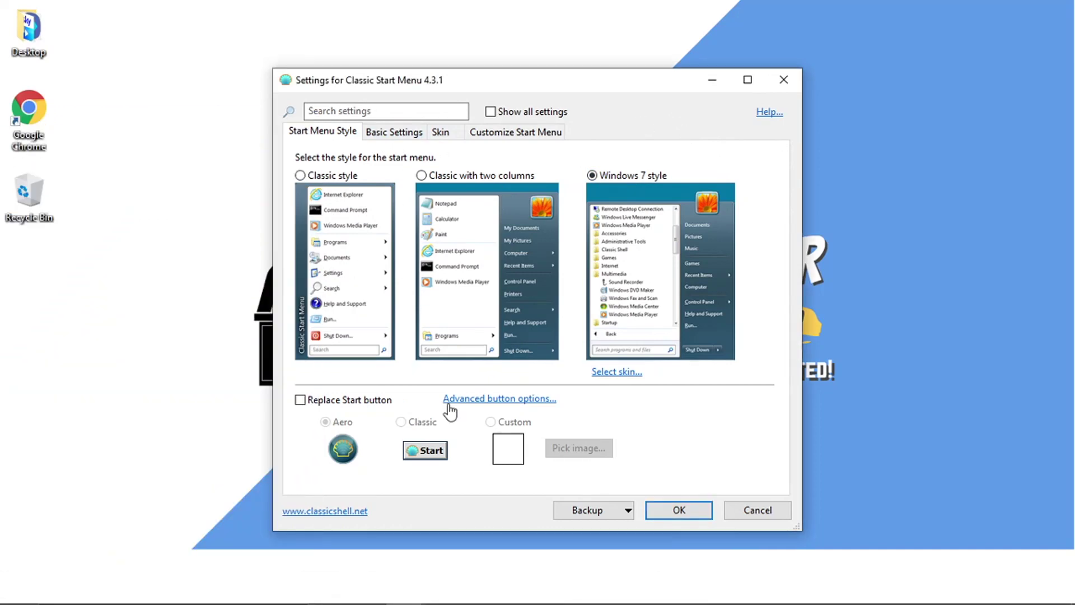
{"action": "mouse_move", "coordinate": [4, 600]}
{"action": "left_click", "coordinate": [300, 400]}
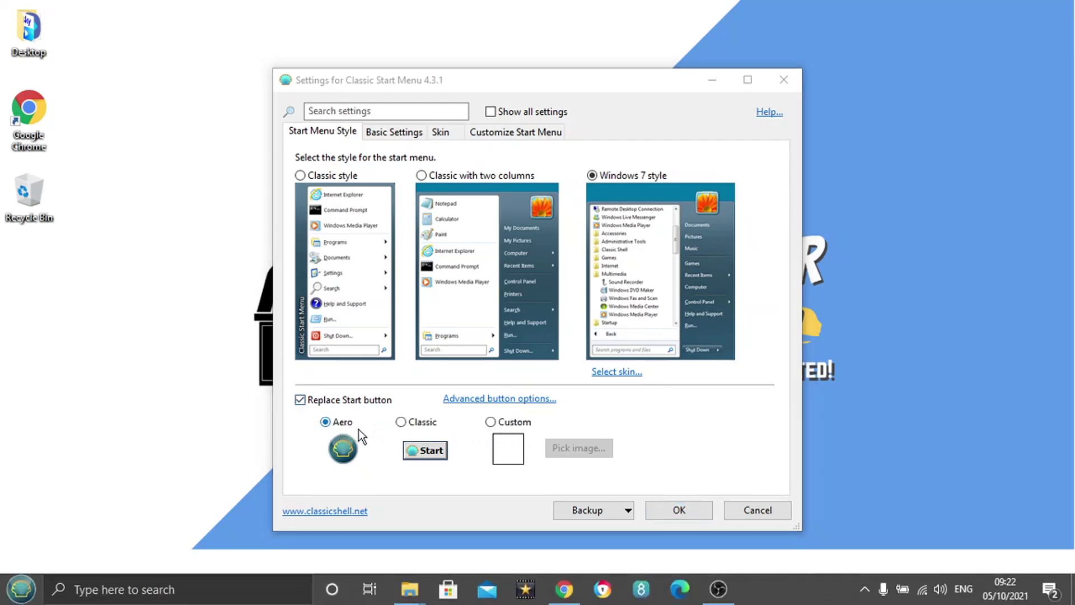
{"action": "left_click", "coordinate": [400, 422]}
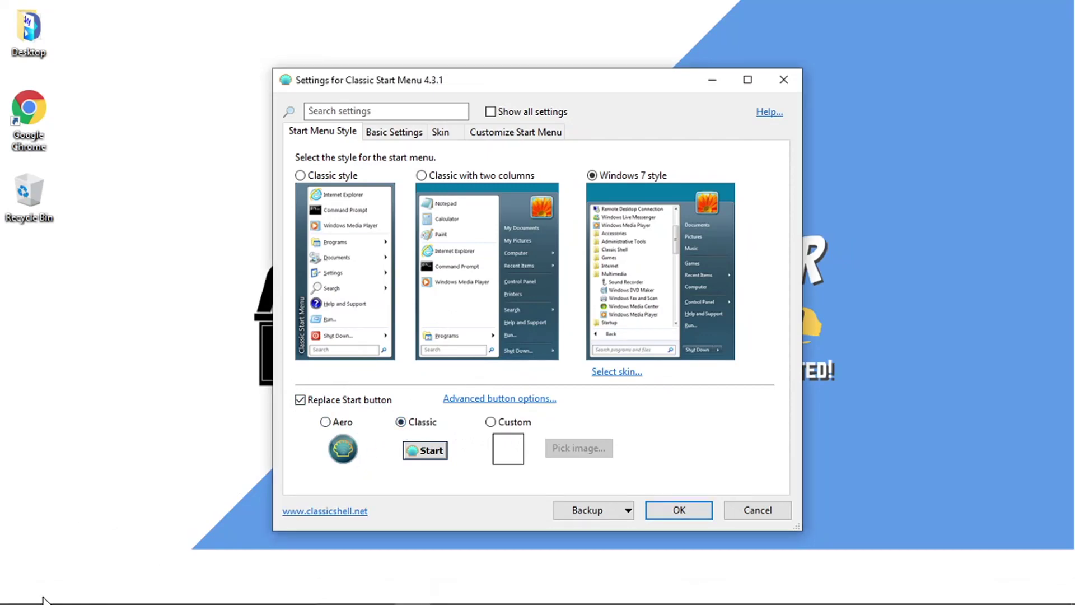
Step: Test the Classic button, then uncheck Replace Start button and open Basic Settings
{"action": "left_click", "coordinate": [23, 591]}
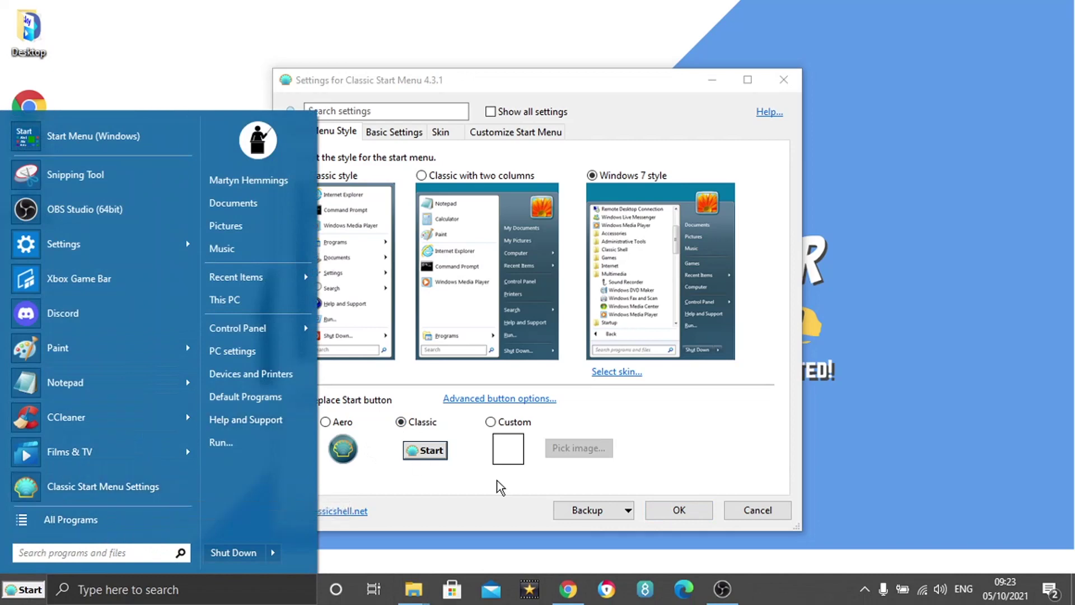
{"action": "left_click", "coordinate": [691, 455]}
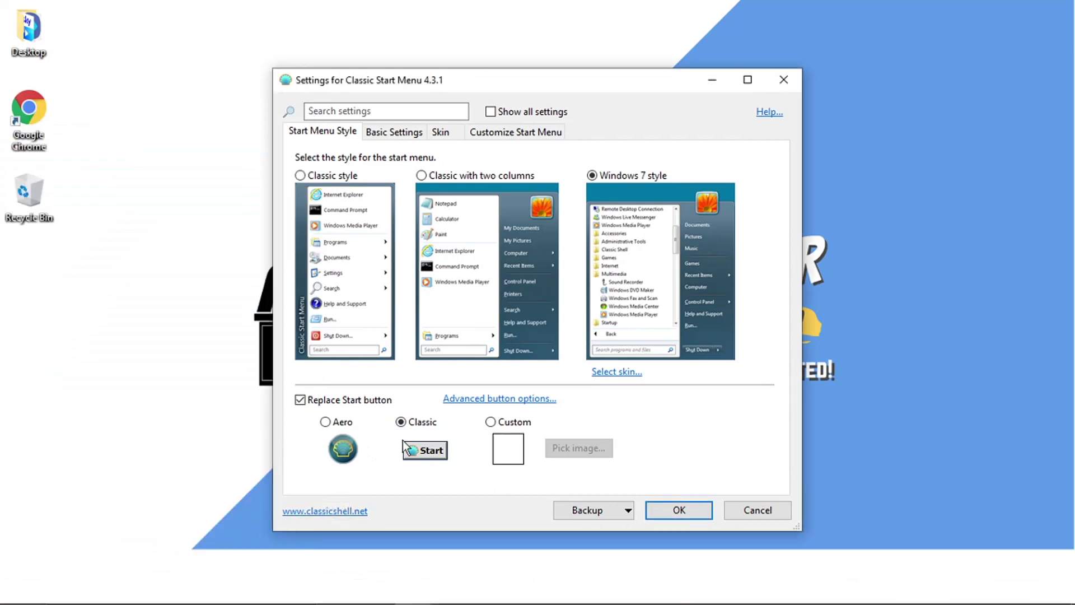
{"action": "left_click", "coordinate": [300, 400]}
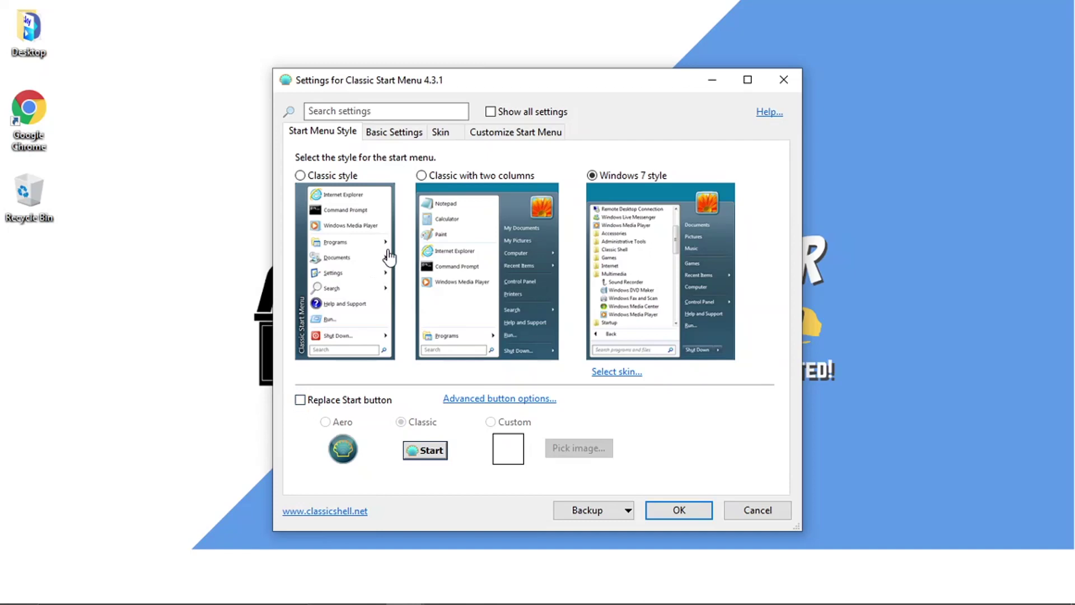
{"action": "left_click", "coordinate": [405, 128]}
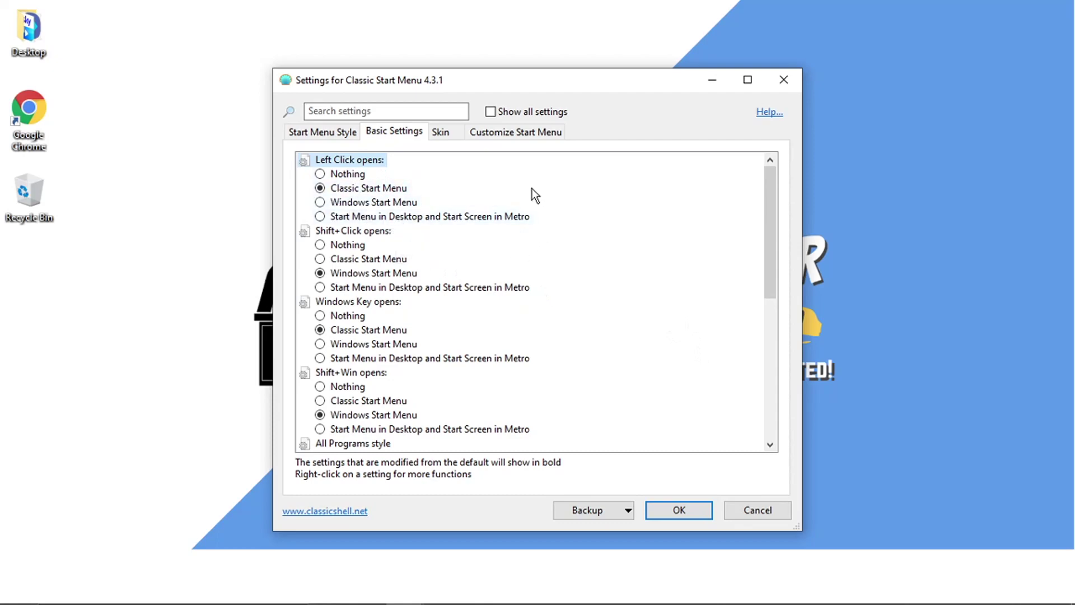
Step: Choose the Metallic skin with a Gold main menu colour, previewing each change
{"action": "left_click", "coordinate": [450, 137]}
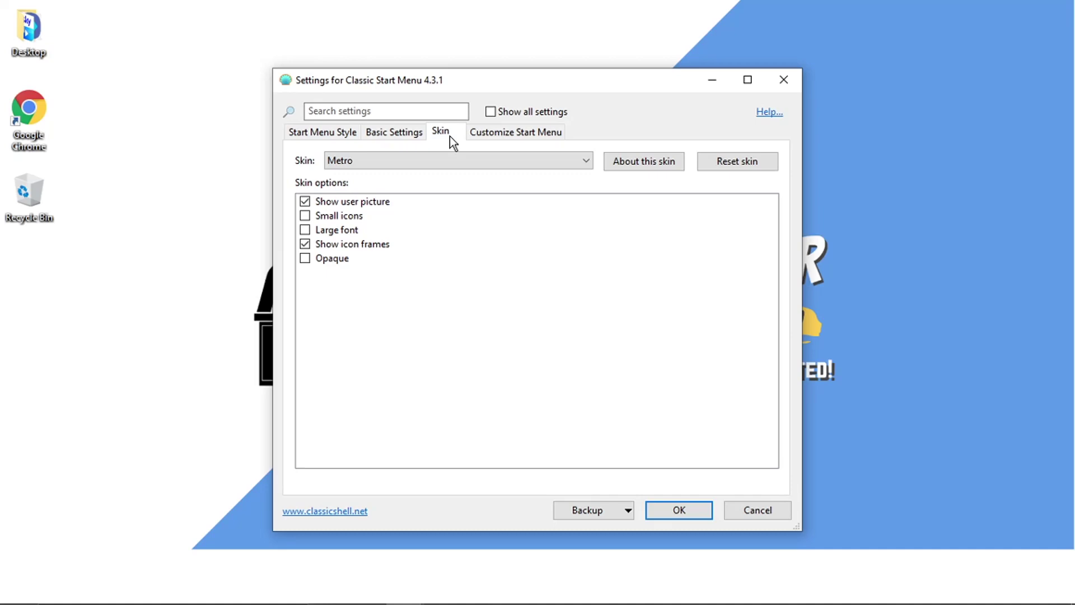
{"action": "left_click", "coordinate": [424, 161]}
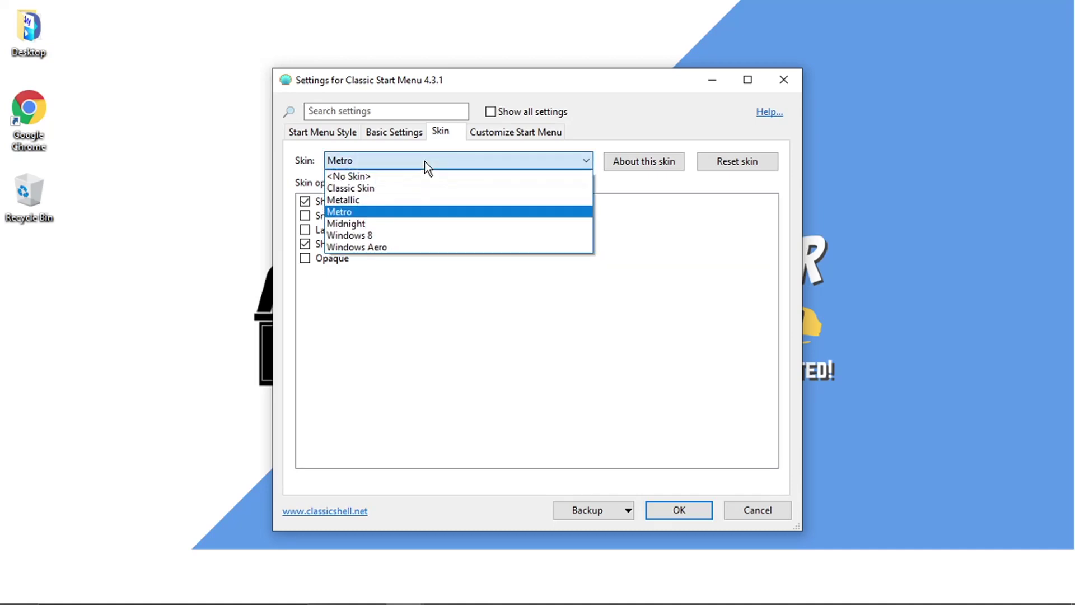
{"action": "left_click", "coordinate": [372, 198]}
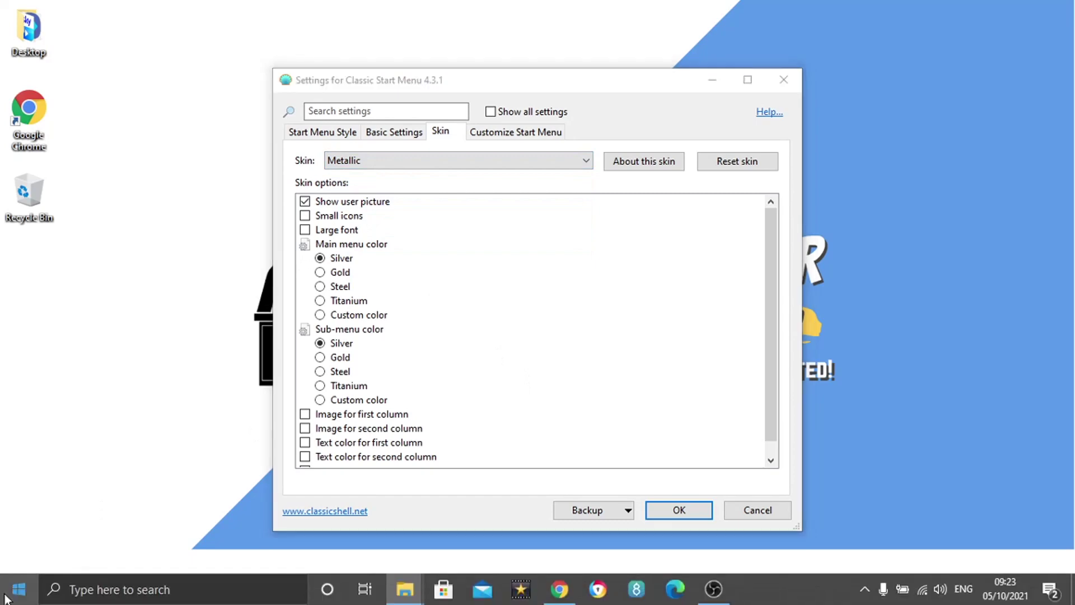
{"action": "left_click", "coordinate": [19, 589]}
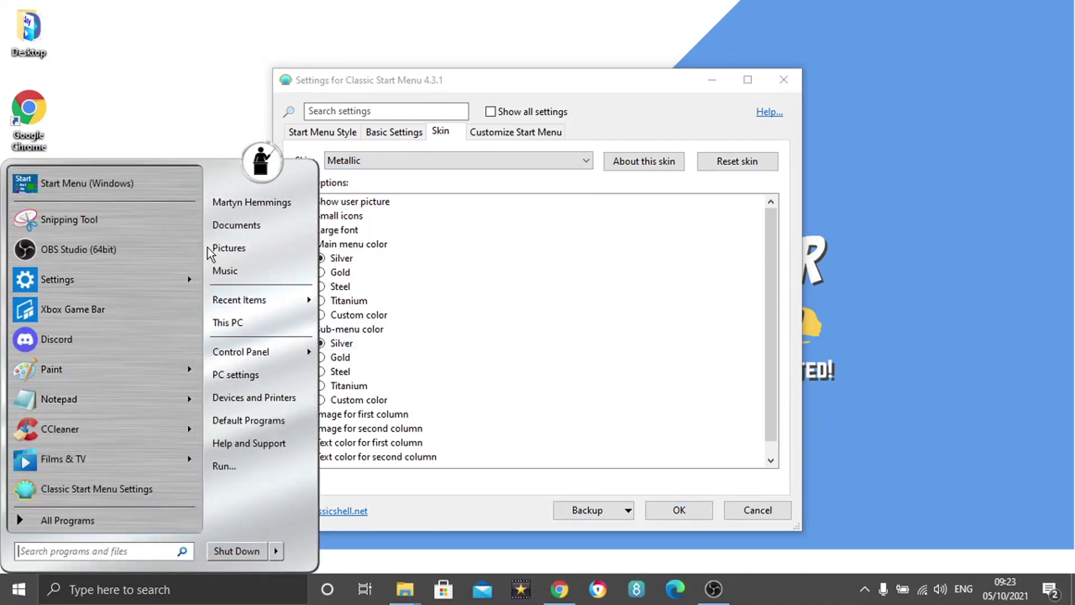
{"action": "left_click", "coordinate": [599, 231]}
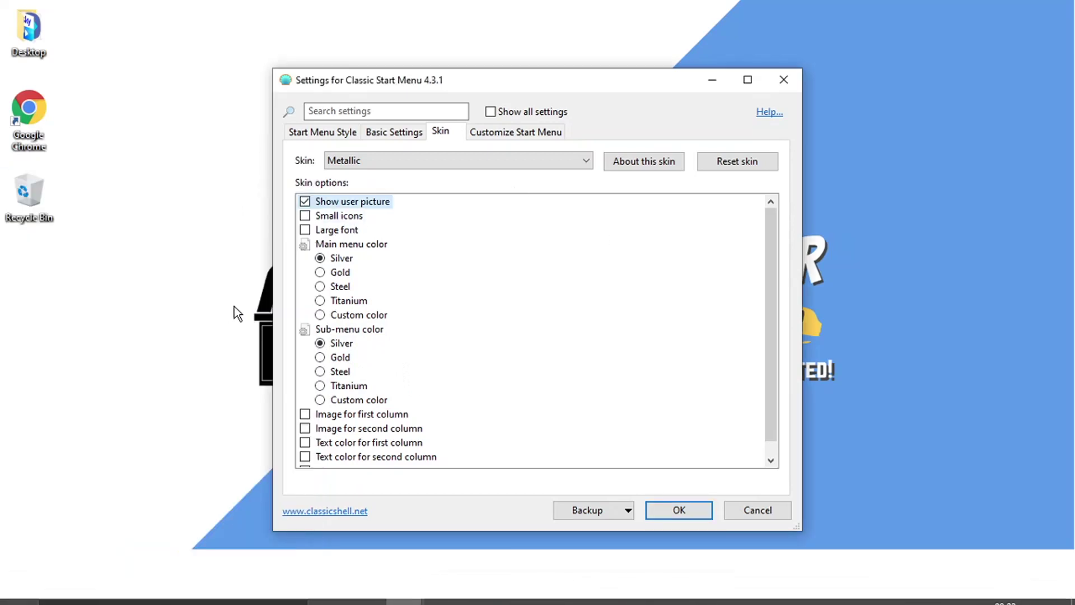
{"action": "left_click", "coordinate": [321, 273]}
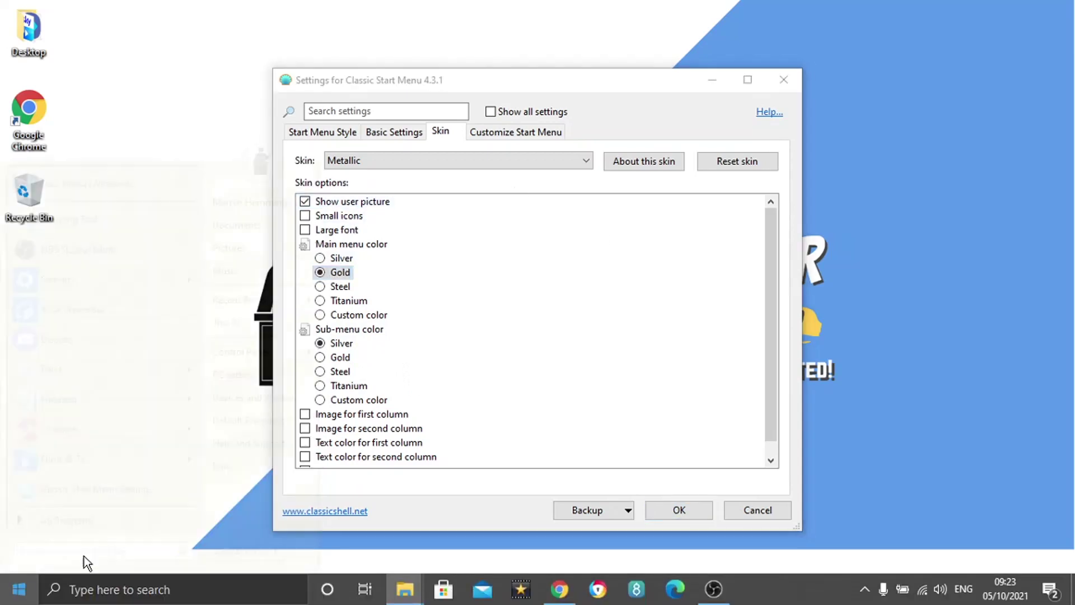
{"action": "left_click", "coordinate": [18, 590]}
{"action": "left_click", "coordinate": [503, 364]}
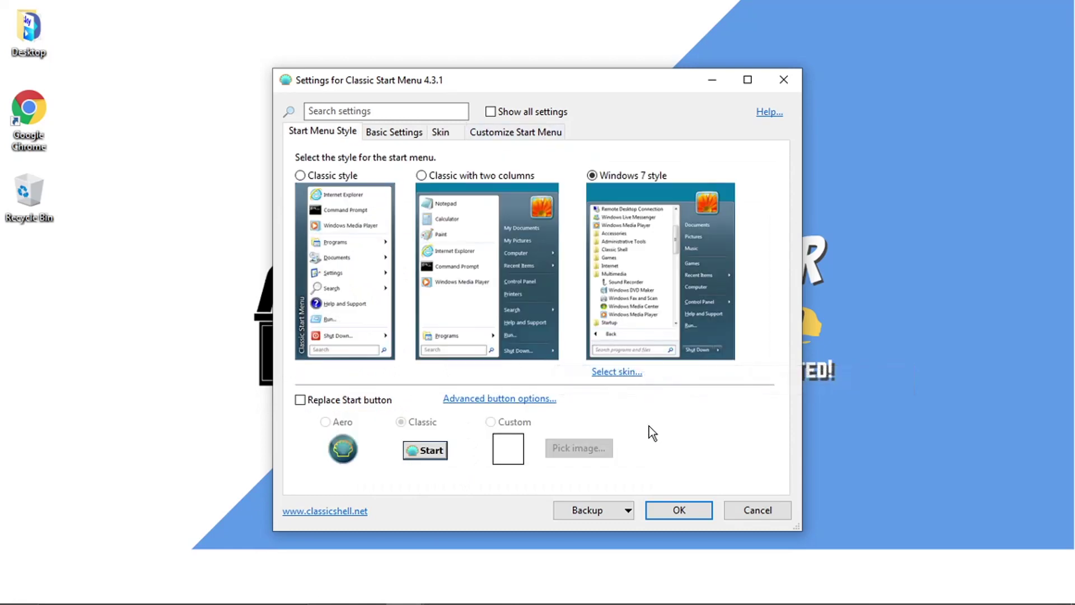
Step: Show all settings, enable Customize taskbar, and set the taskbar look to Glass
{"action": "left_click", "coordinate": [541, 399]}
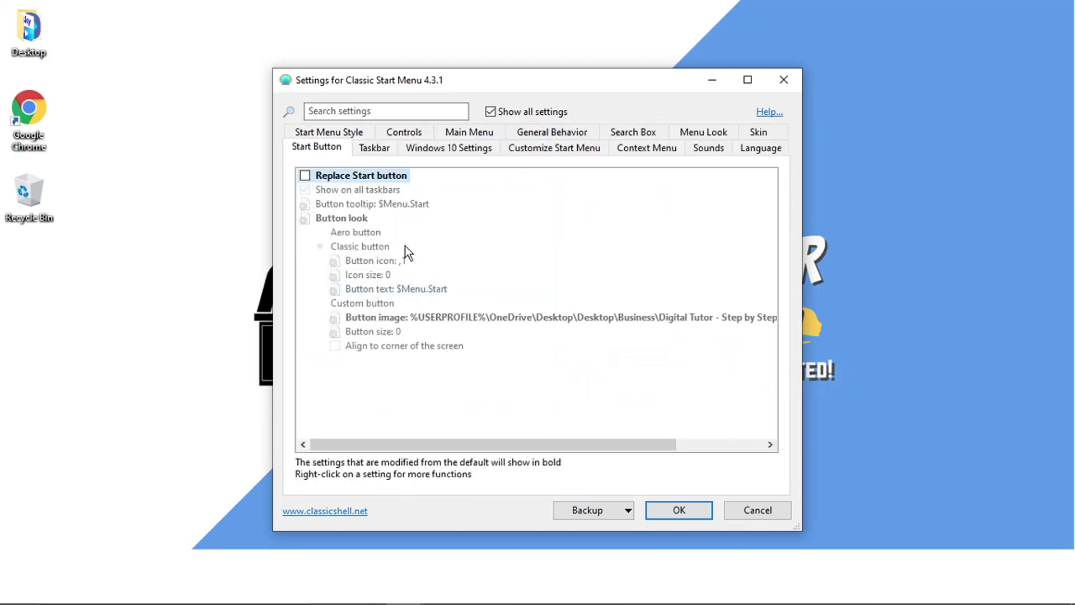
{"action": "left_click", "coordinate": [374, 149]}
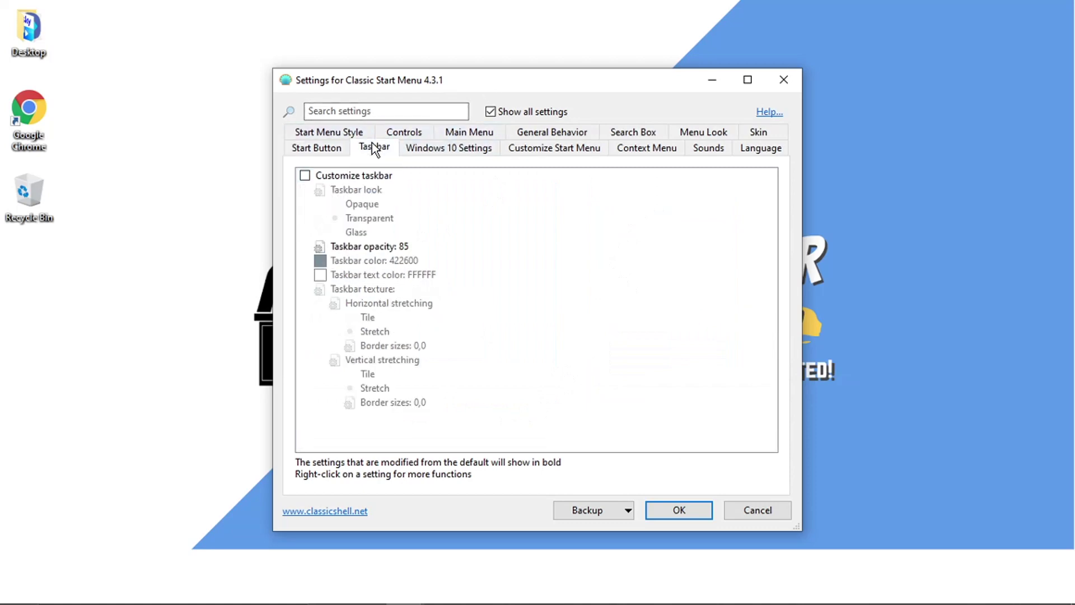
{"action": "left_click", "coordinate": [308, 176]}
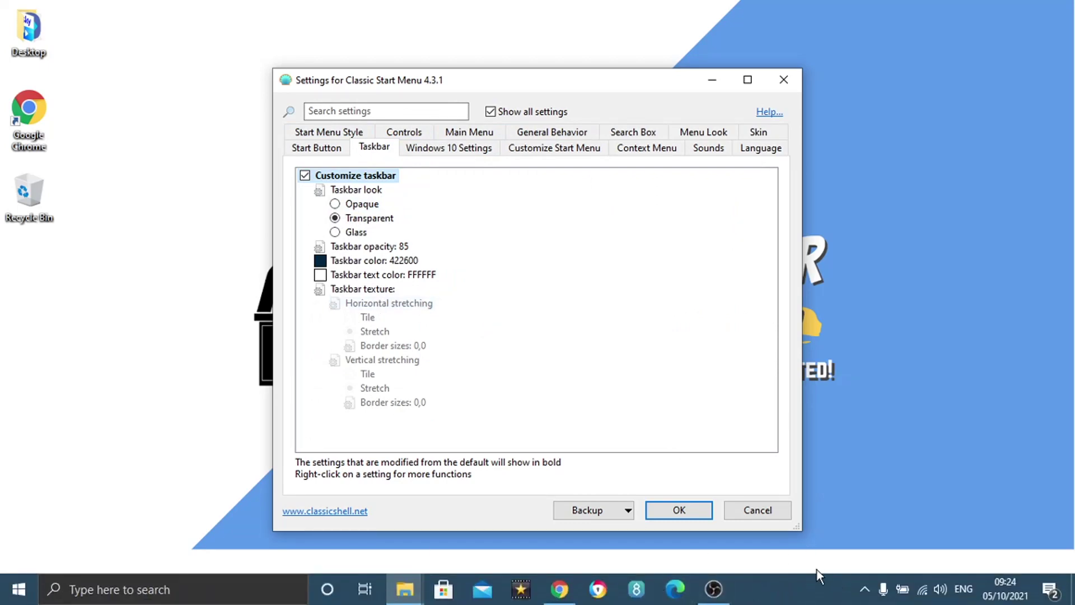
{"action": "left_click", "coordinate": [336, 205]}
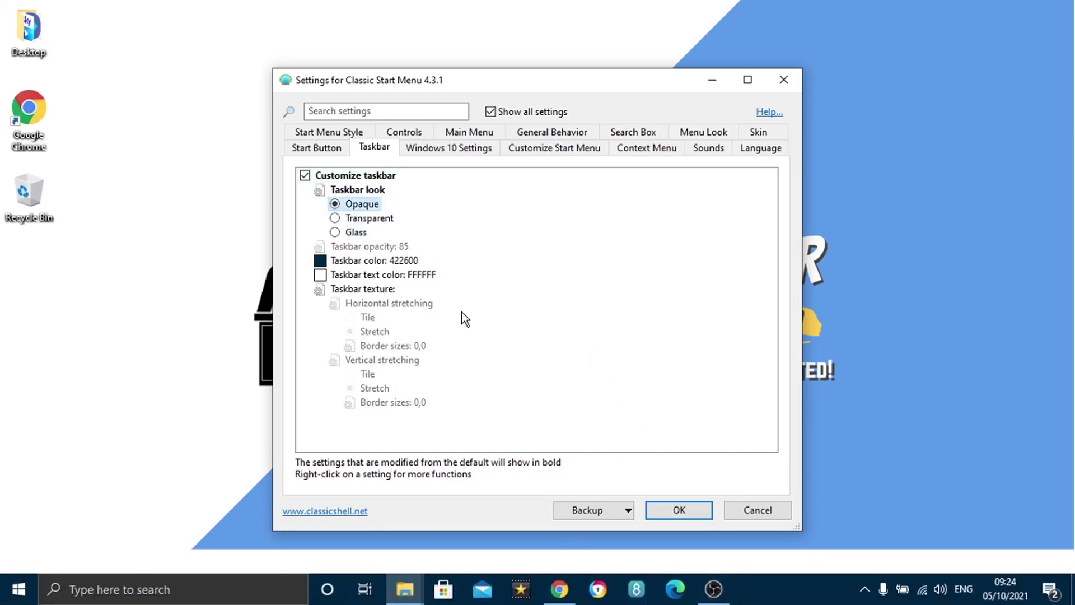
{"action": "left_click", "coordinate": [337, 232]}
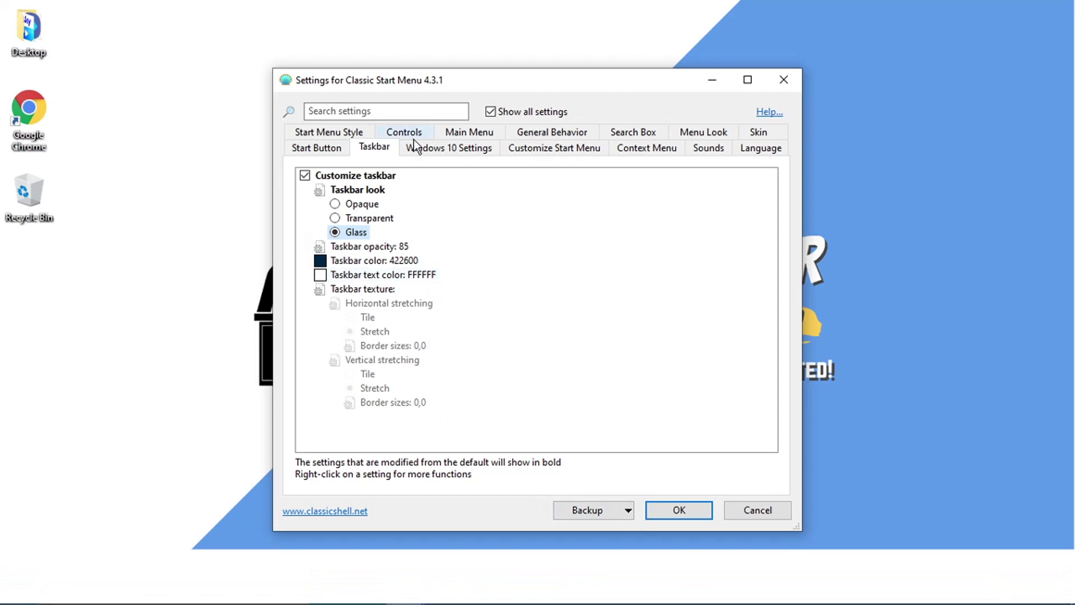
Step: Browse the Windows 10 Settings and Menu pages through to the Search Box options
{"action": "left_click", "coordinate": [456, 154]}
{"action": "left_click", "coordinate": [549, 148]}
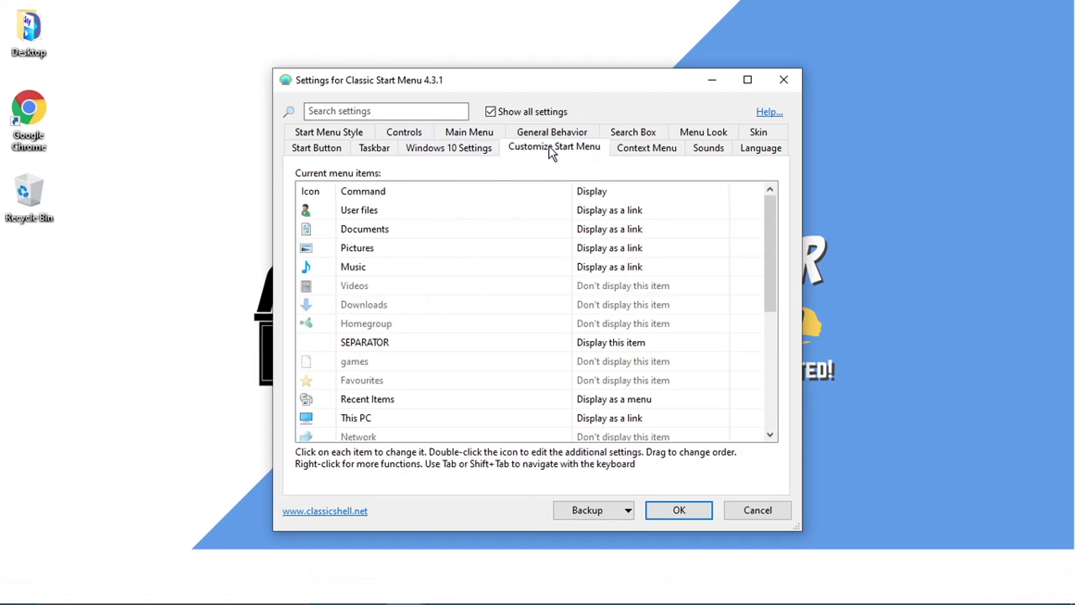
{"action": "left_click", "coordinate": [632, 133]}
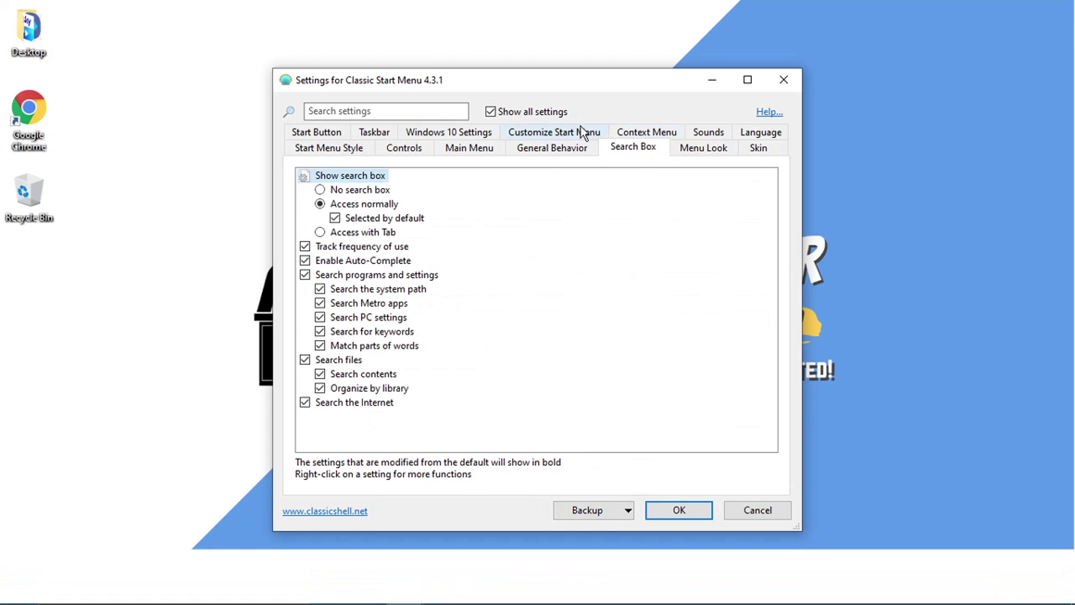